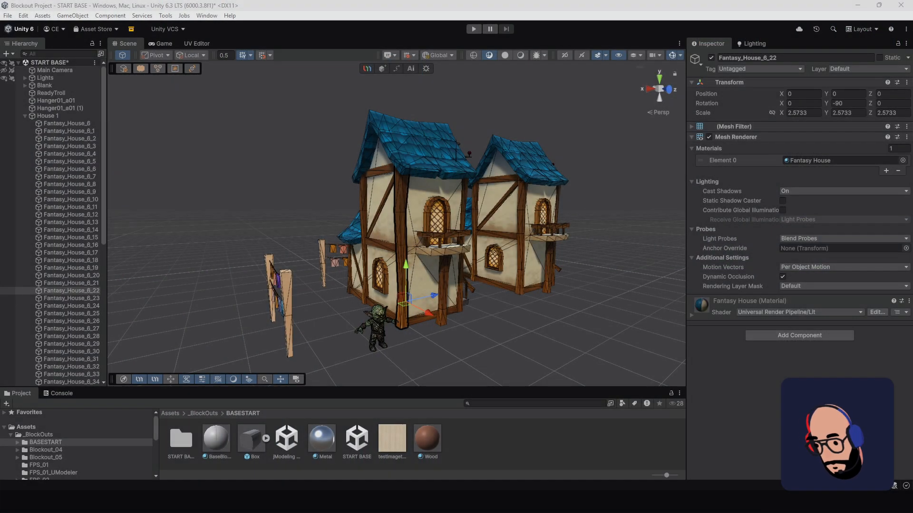
Step: Collapse the House 1 and Cloths 1 groups in the hierarchy, selecting each group in turn
left_click_drag(458, 249, 328, 290, "alt")
left_click_drag(446, 226, 436, 224, "alt")
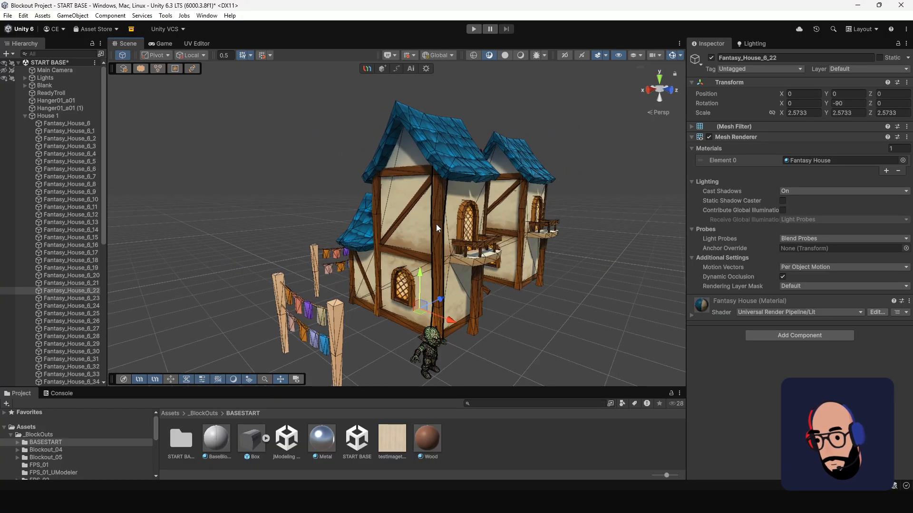
left_click(24, 115)
left_click(24, 116)
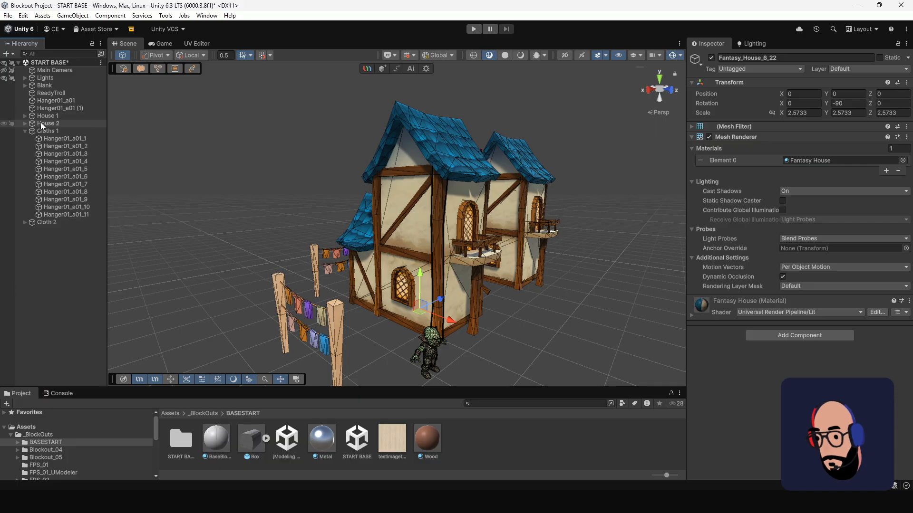
left_click(47, 116)
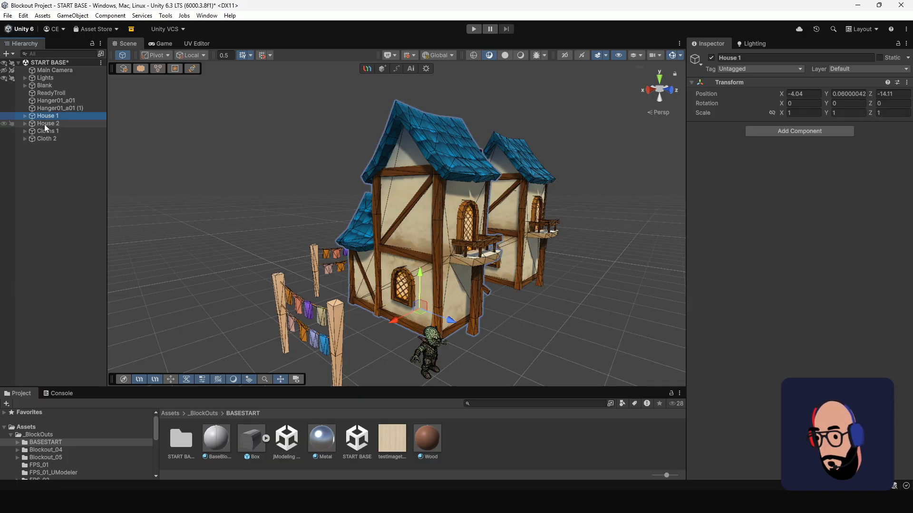
left_click(47, 130)
Step: Examine both houses from several sides, select the balcony window of House 1, and collapse that group in the hierarchy
left_click_drag(462, 240, 370, 201, "alt")
scroll(370, 200, "down", 3)
middle_click_drag(367, 195, 383, 168)
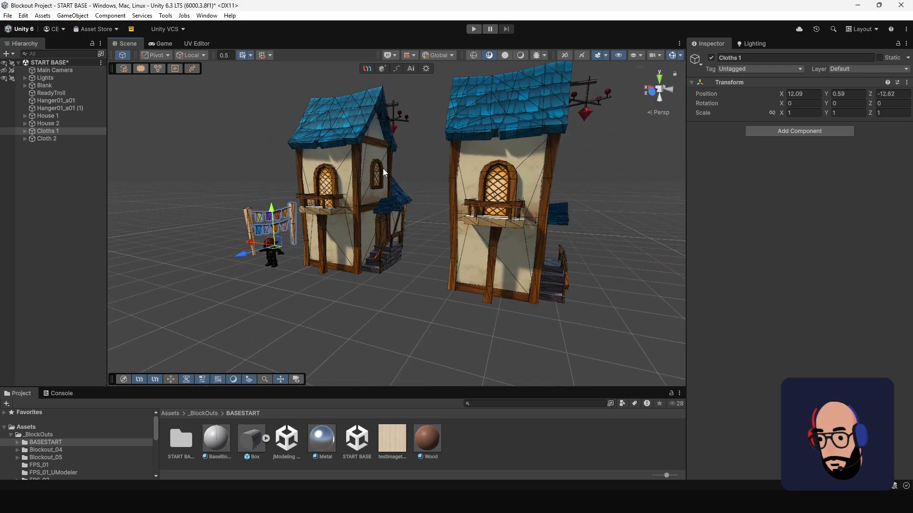
left_click_drag(383, 169, 387, 196, "alt")
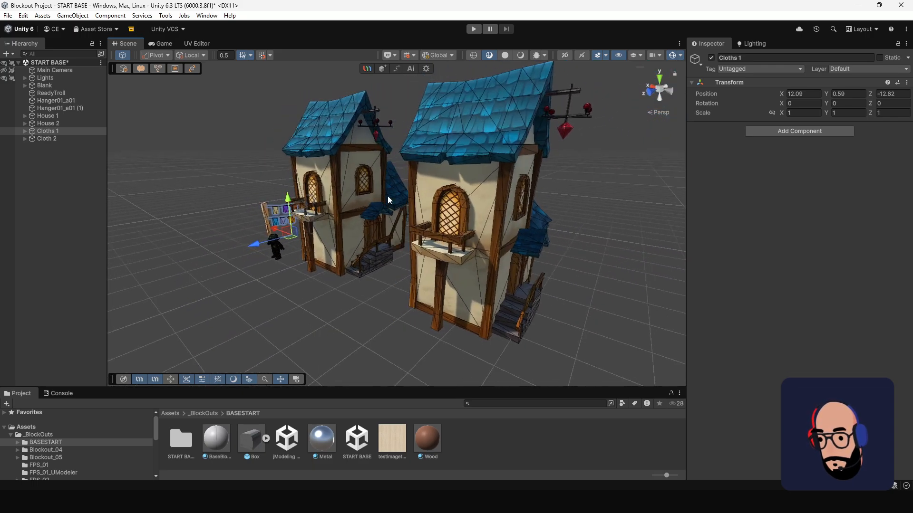
left_click(338, 203)
left_click_drag(326, 219, 448, 238, "alt")
scroll(406, 218, "up", 3)
left_click_drag(372, 206, 407, 182, "alt")
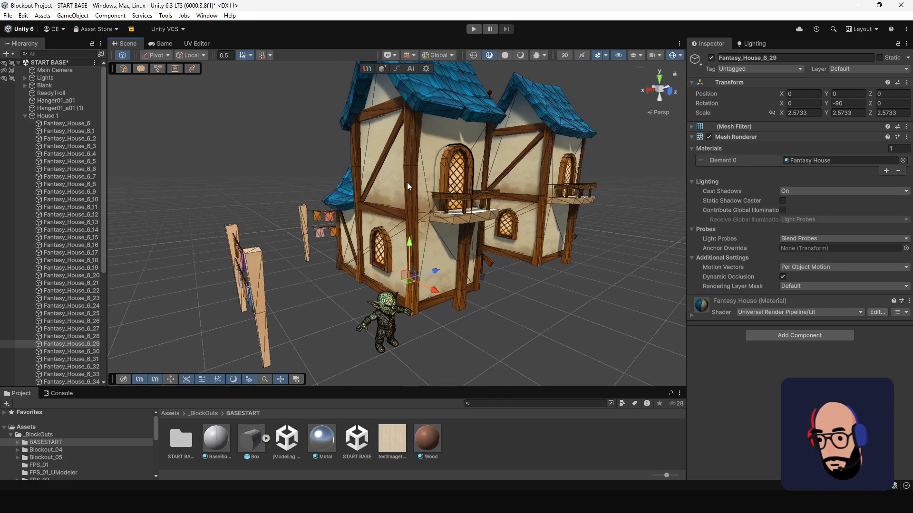
left_click_drag(465, 200, 429, 210, "alt")
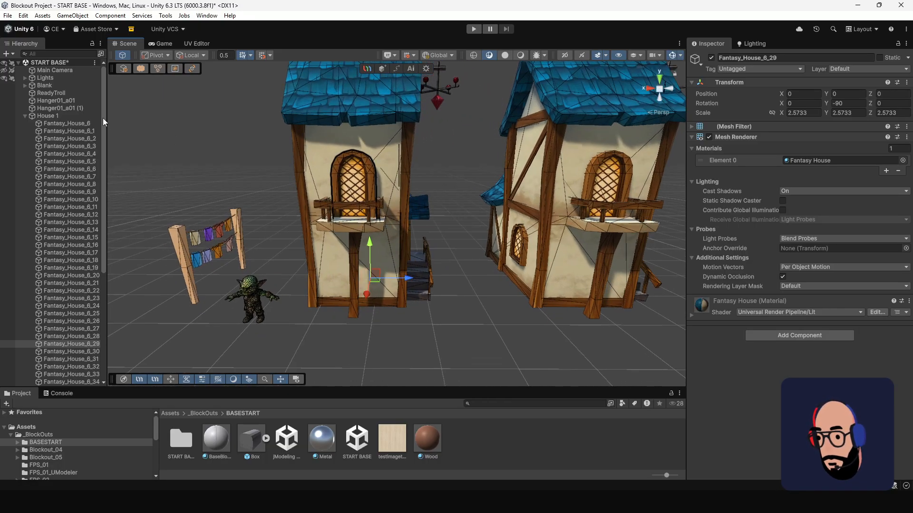
left_click(26, 115)
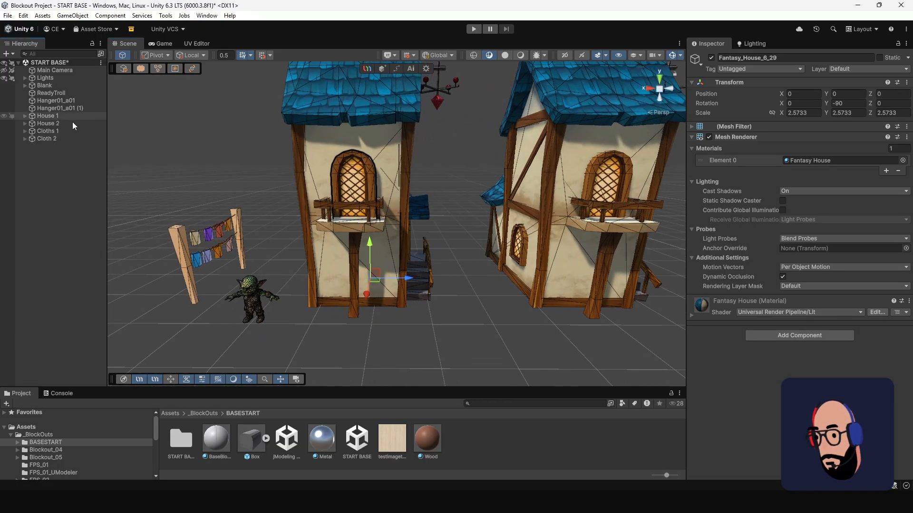
Step: Switch the handle position to Center for the selected balcony window
left_click(164, 56)
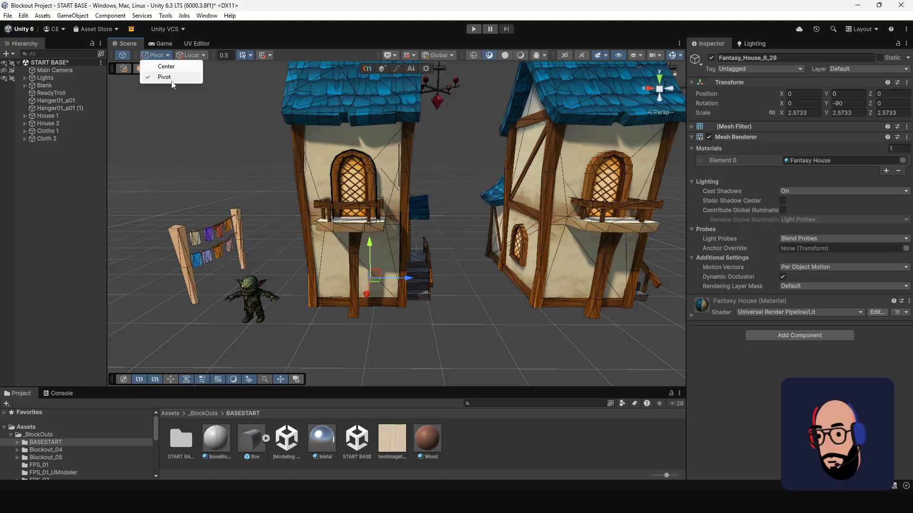
left_click(165, 67)
left_click_drag(376, 190, 329, 204, "alt")
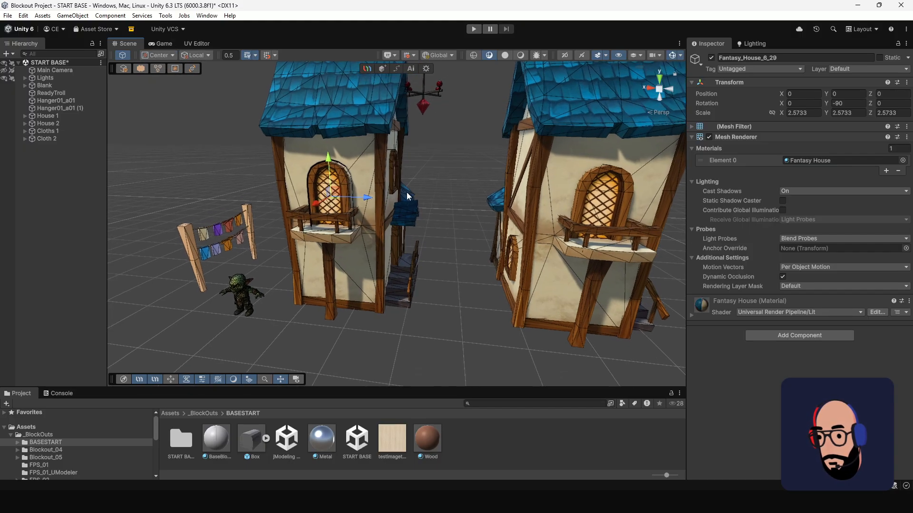
left_click(372, 198)
Step: Select the support post under House 1's balcony and set the handle position to Pivot
left_click(330, 258)
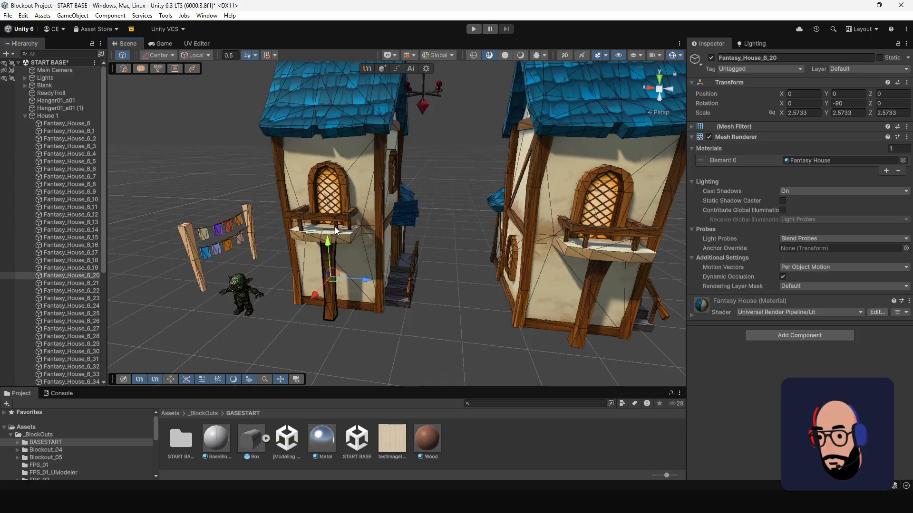
left_click(163, 55)
left_click(165, 77)
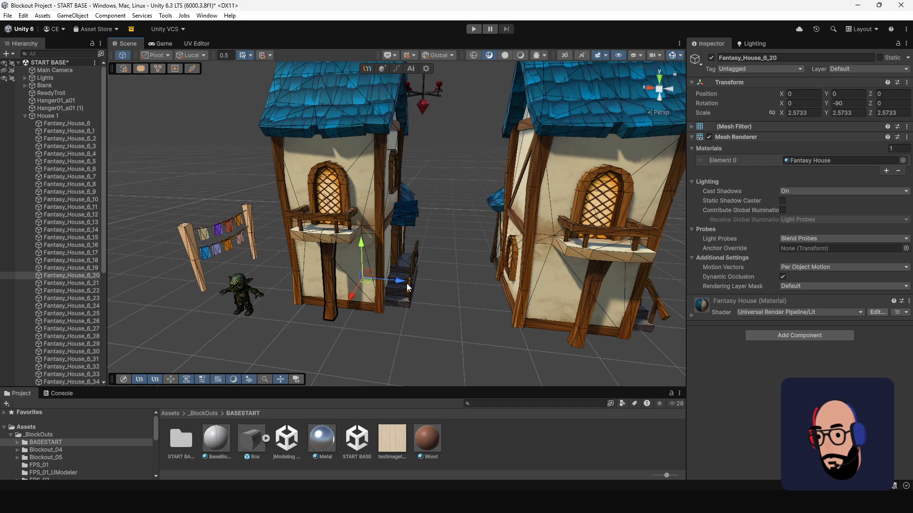
left_click_drag(407, 287, 329, 248, "alt")
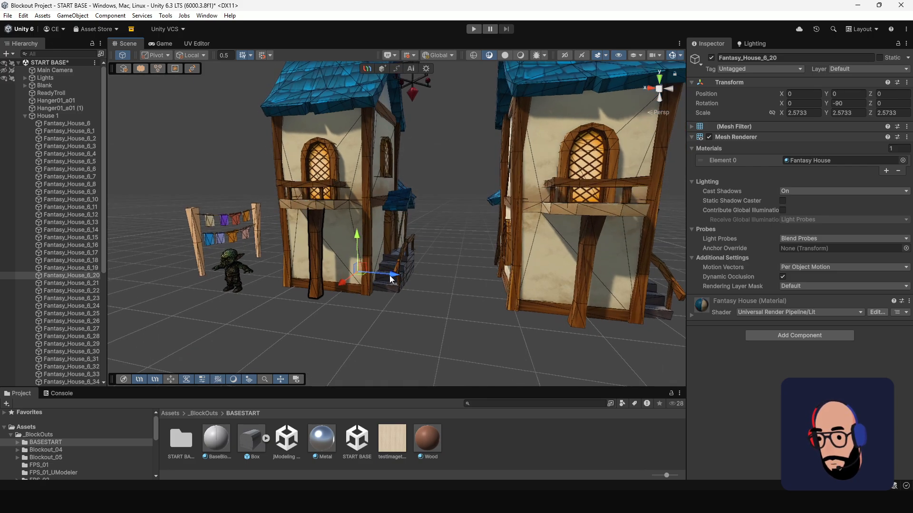
Step: Try rotating the support post about its off-centre pivot, undo the rotation, and return to the Move tool
key("e")
left_click_drag(391, 275, 334, 249)
key("ctrl+z")
key("ctrl+z")
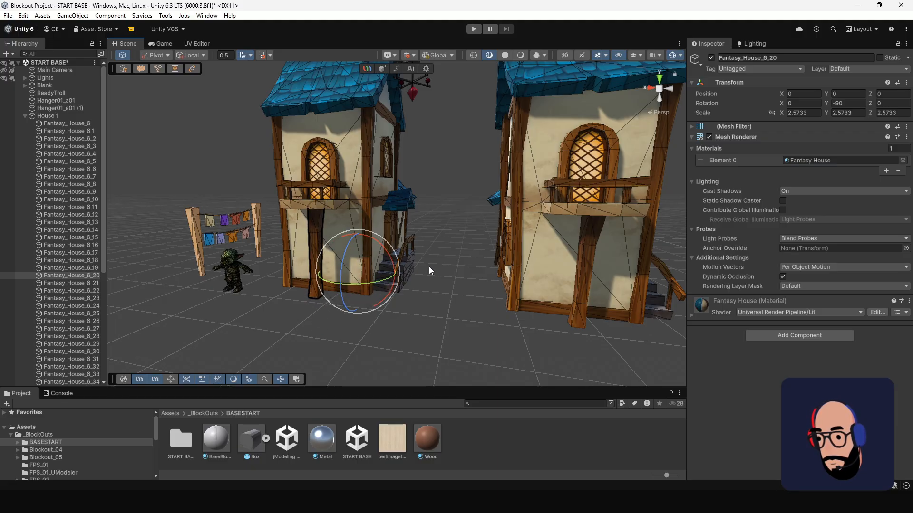
left_click_drag(429, 267, 427, 281, "alt")
right_click_drag(427, 281, 403, 237, "alt")
key("w")
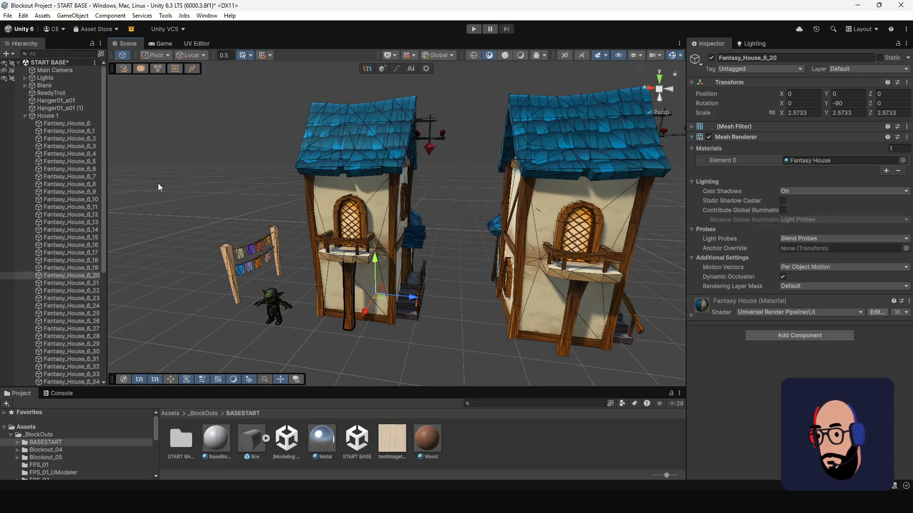
Step: Use the Pivot Tool to set the post's pivot to Top Center, Center and finally Bottom Center
left_click(175, 68)
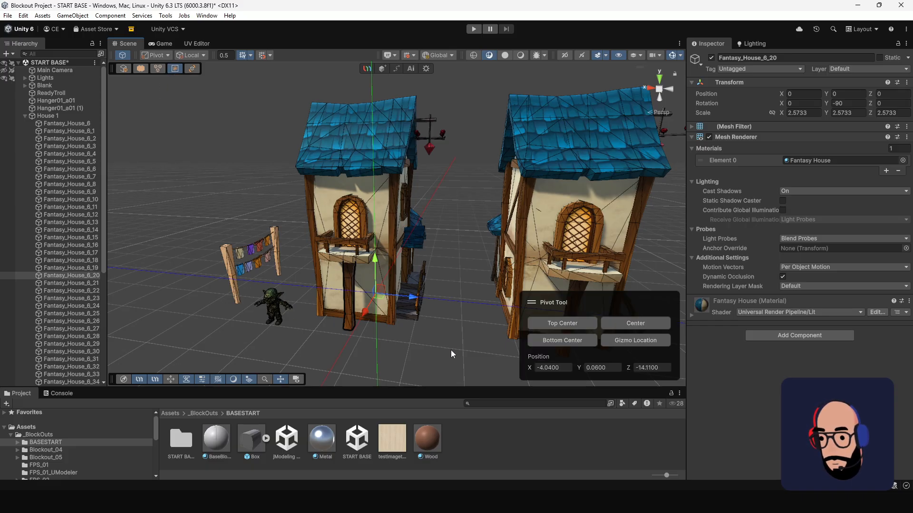
scroll(438, 267, "up", 5)
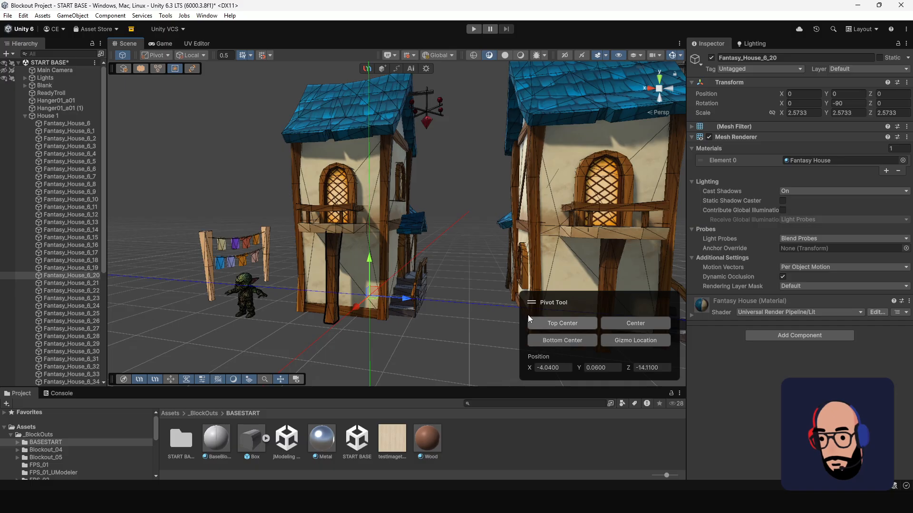
left_click(572, 326)
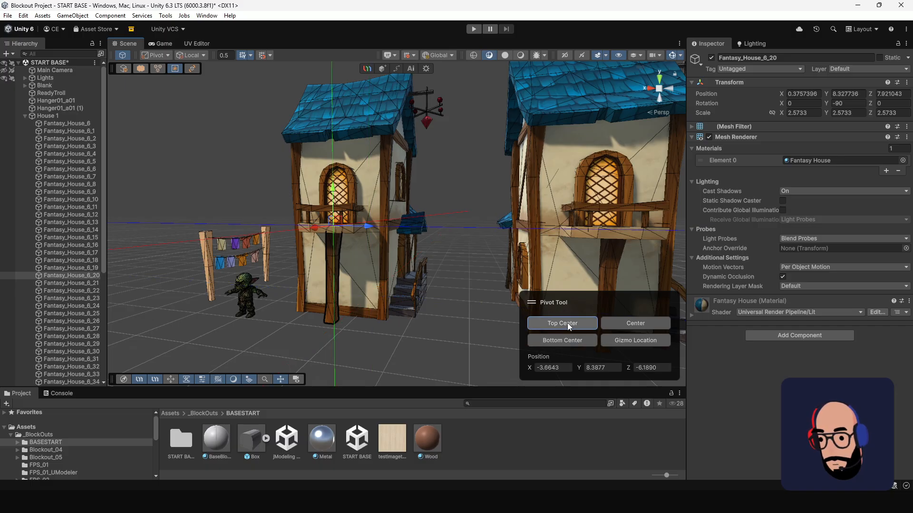
left_click(646, 326)
left_click(568, 342)
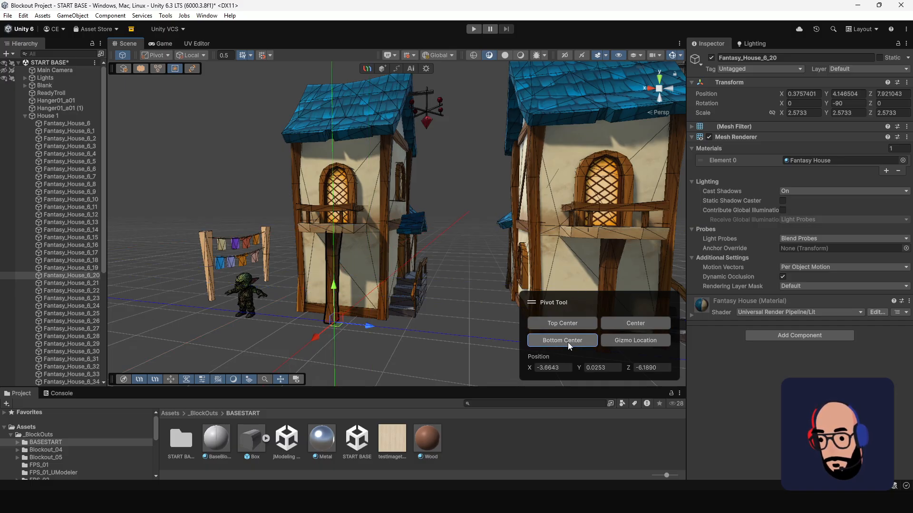
Step: Place the post's pivot at a custom gizmo location of about X -8.2, Y 3.92, Z -6.19, and close the Pivot Tool
left_click(629, 340)
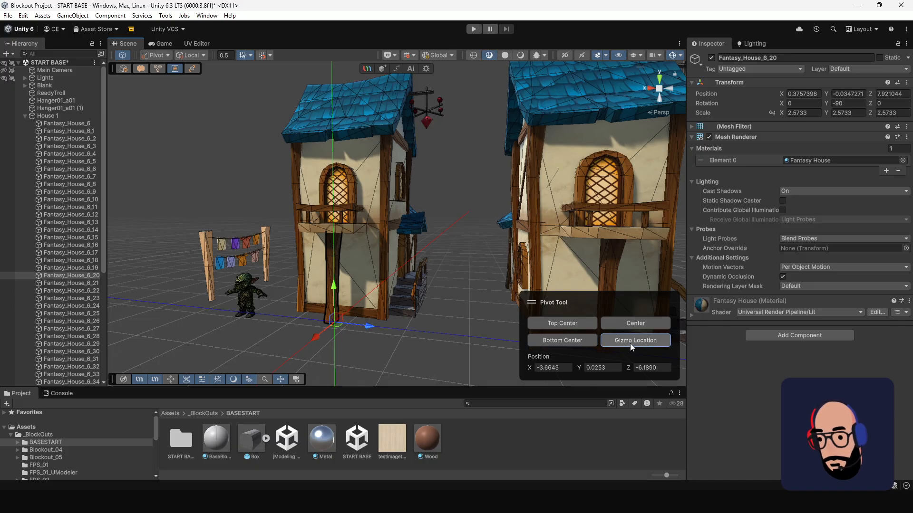
left_click_drag(336, 291, 334, 247)
left_click_drag(364, 281, 425, 298)
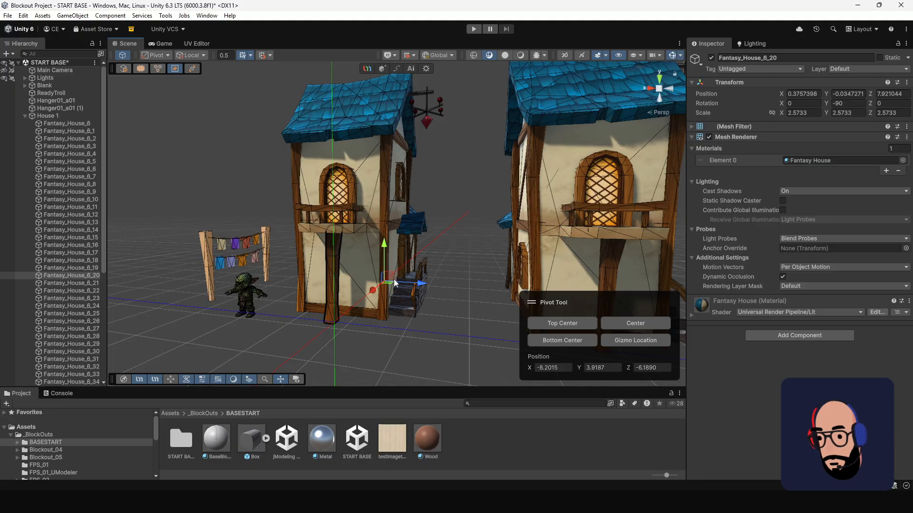
left_click(622, 341)
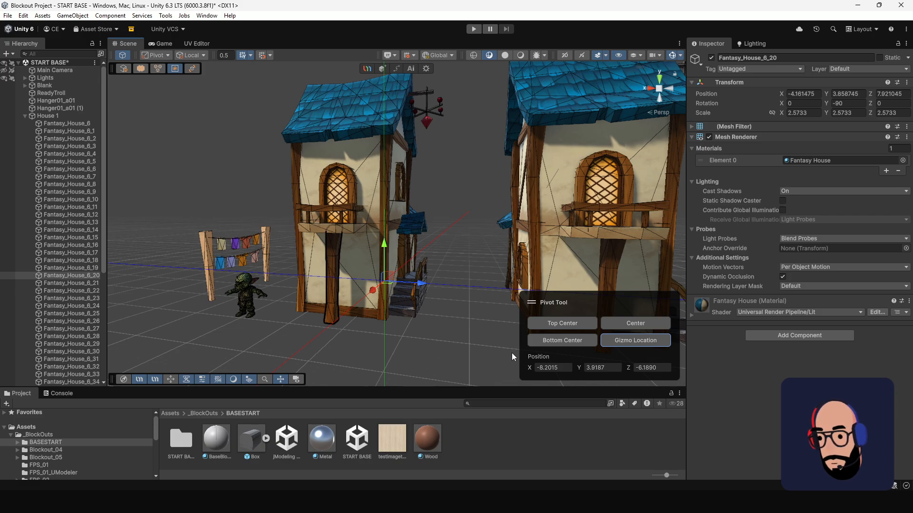
left_click(175, 68)
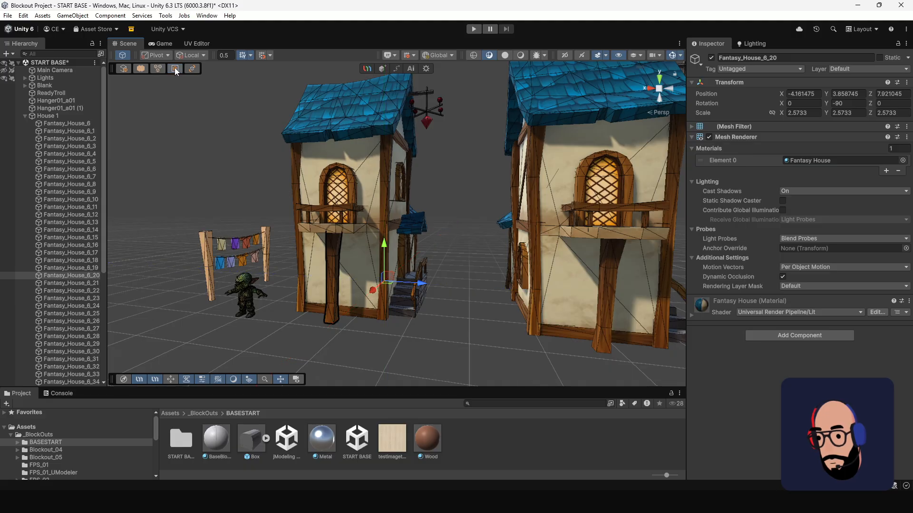
Step: Try rotating the support post about its custom pivot
scroll(413, 264, "up", 2)
scroll(413, 264, "up", 4)
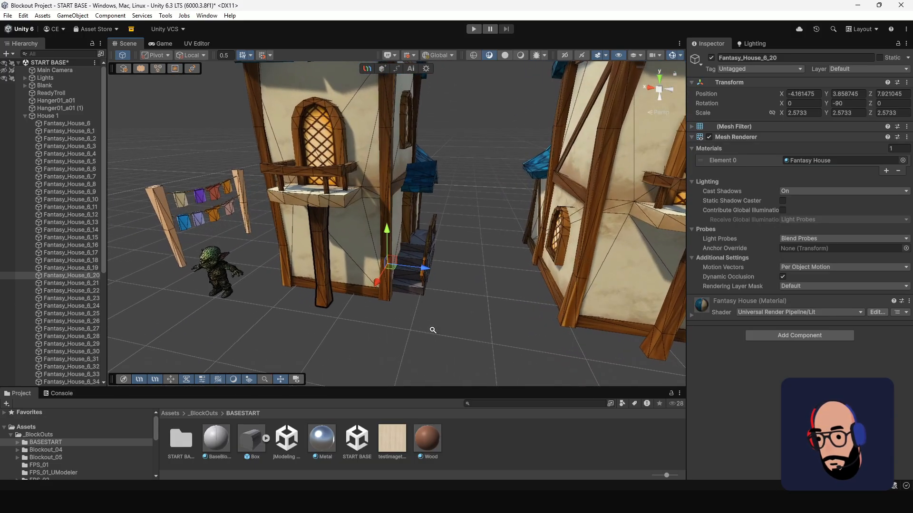
key("e")
left_click_drag(407, 233, 349, 200)
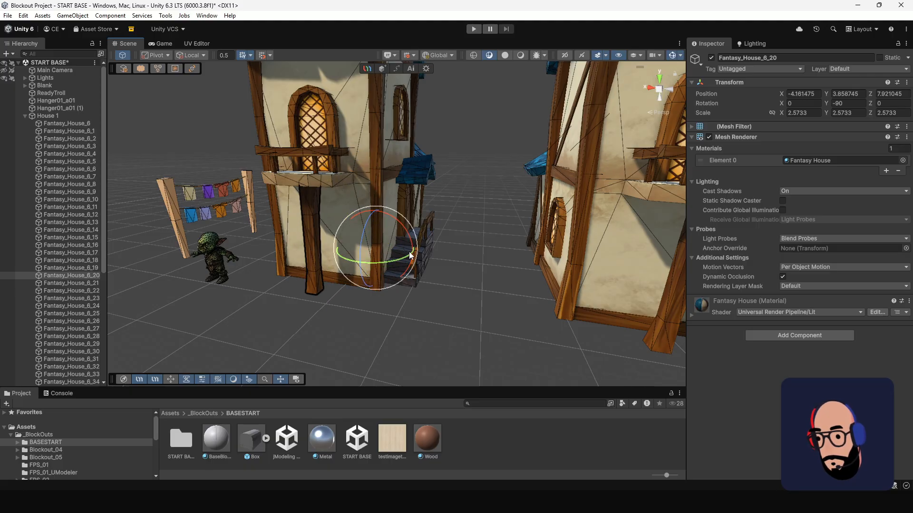
Step: Set the support post's pivot to Bottom Center with the Pivot Tool, and close the tool
left_click(174, 69)
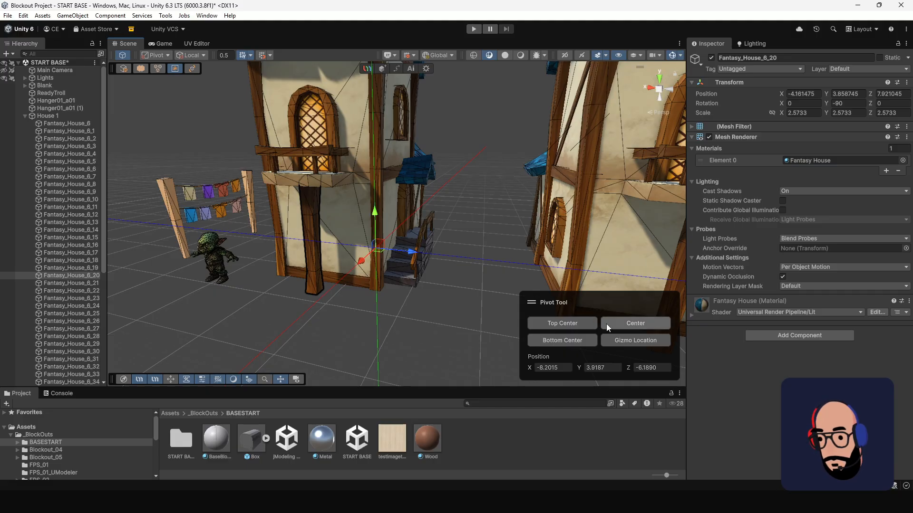
left_click(569, 341)
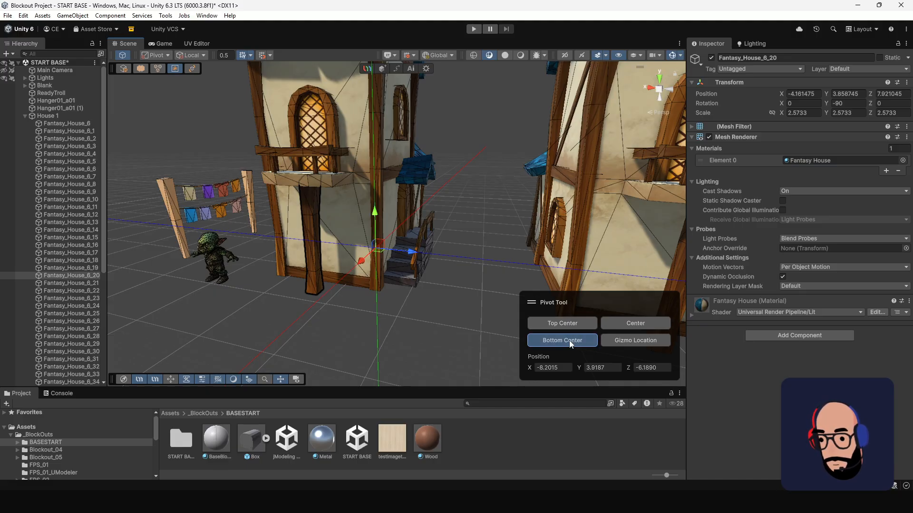
left_click_drag(296, 306, 361, 267, "alt")
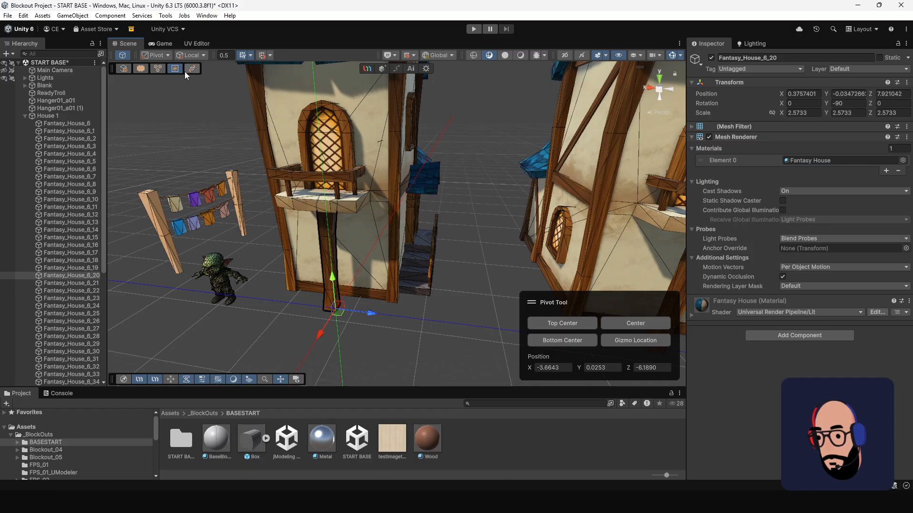
left_click(174, 68)
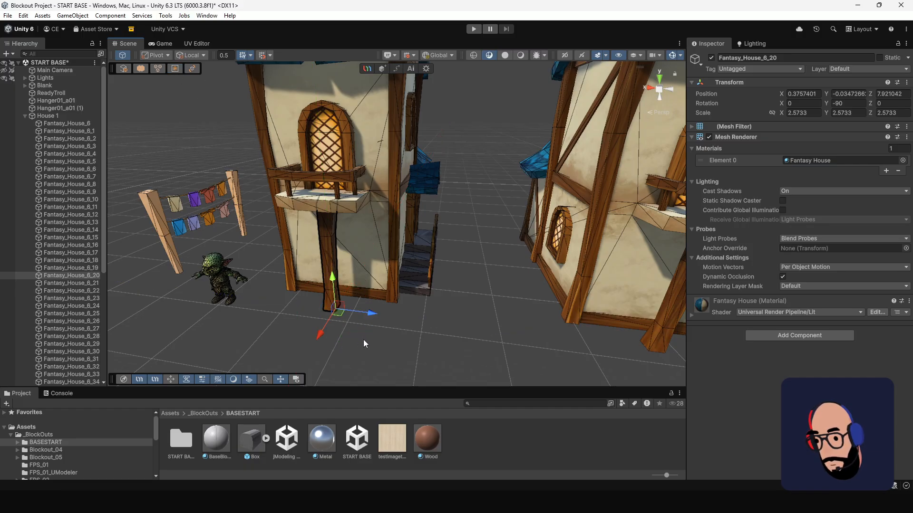
Step: Try rotating the support post about its bottom-center pivot, and undo the rotation
key("e")
left_click_drag(370, 309, 493, 270)
key("ctrl+z")
middle_click_drag(493, 270, 462, 316)
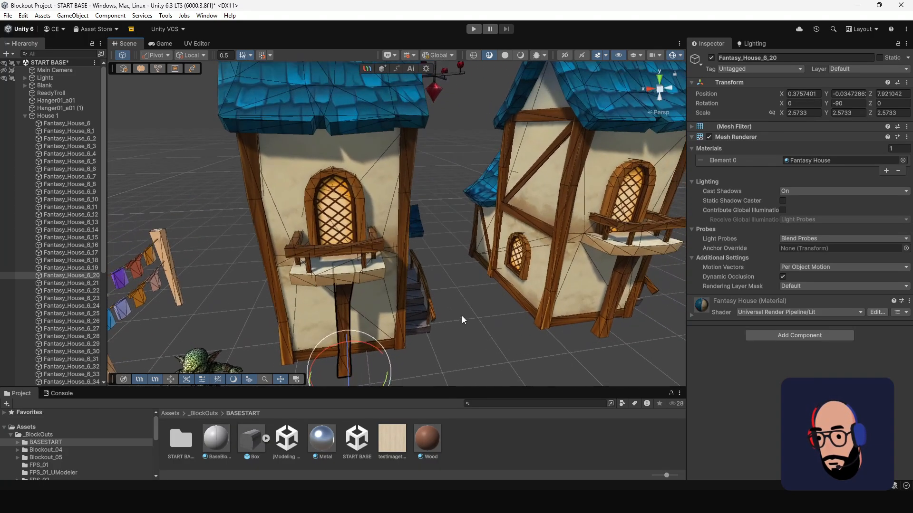
Step: Delete the diagonal beam from the upper side wall of House 1
left_click_drag(462, 316, 540, 292, "alt")
scroll(540, 292, "down", 3)
left_click_drag(459, 241, 430, 239, "alt")
left_click_drag(480, 252, 461, 244, "alt")
right_click_drag(461, 245, 442, 240, "alt")
left_click_drag(456, 240, 419, 235, "alt")
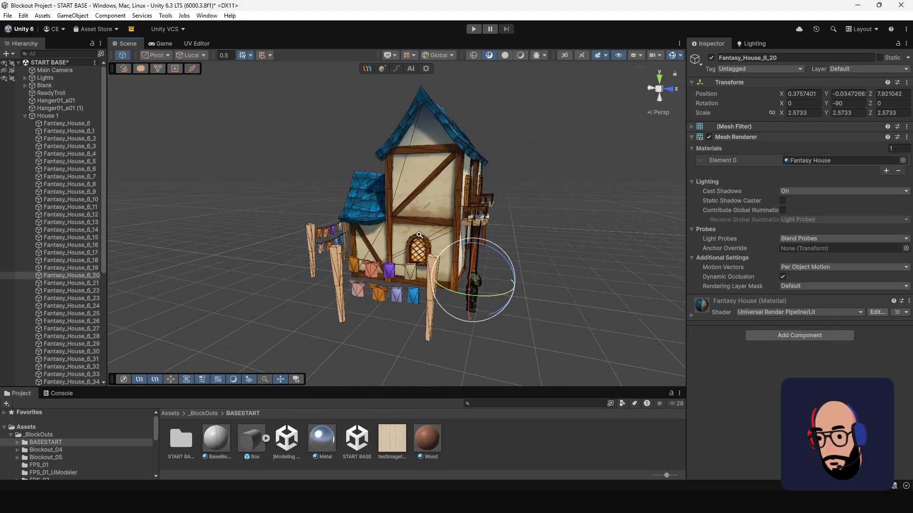
right_click_drag(419, 235, 435, 237, "alt")
mouse_move(435, 236)
left_mouse_down("alt")
mouse_move(381, 244)
mouse_move(411, 258)
mouse_move(415, 278)
mouse_move(413, 223)
mouse_move(436, 236)
left_mouse_up("alt")
scroll(410, 258, "up", 3)
left_click(414, 188)
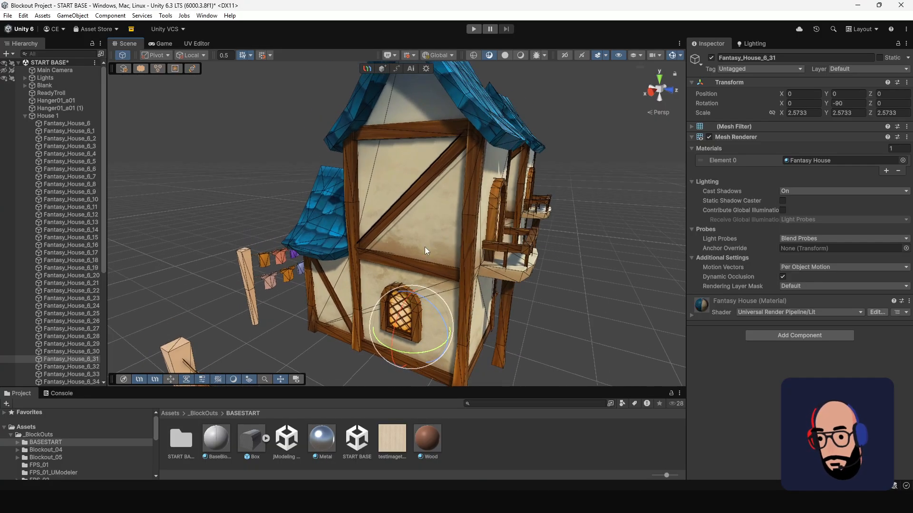
key("Delete")
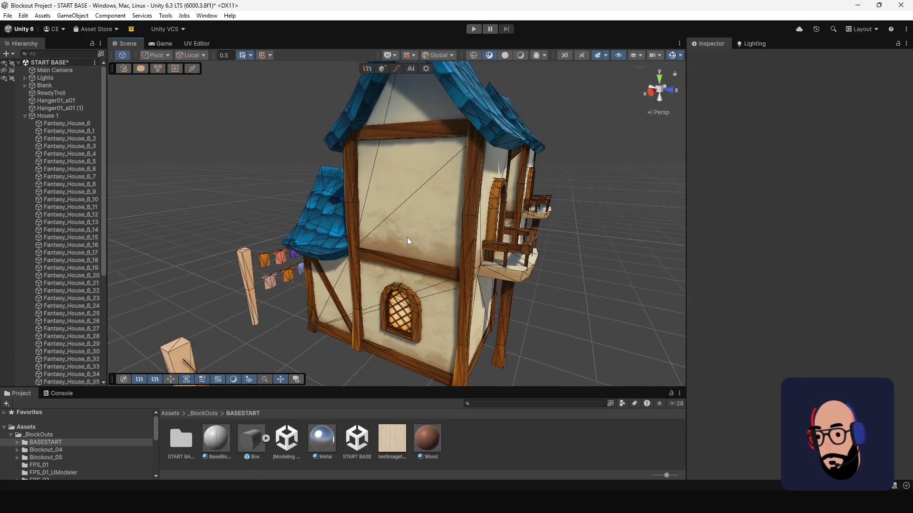
Step: Move the arched window frame from the lower side wall up to the upper wall, at about Y 9.04
left_click(413, 300)
key("w")
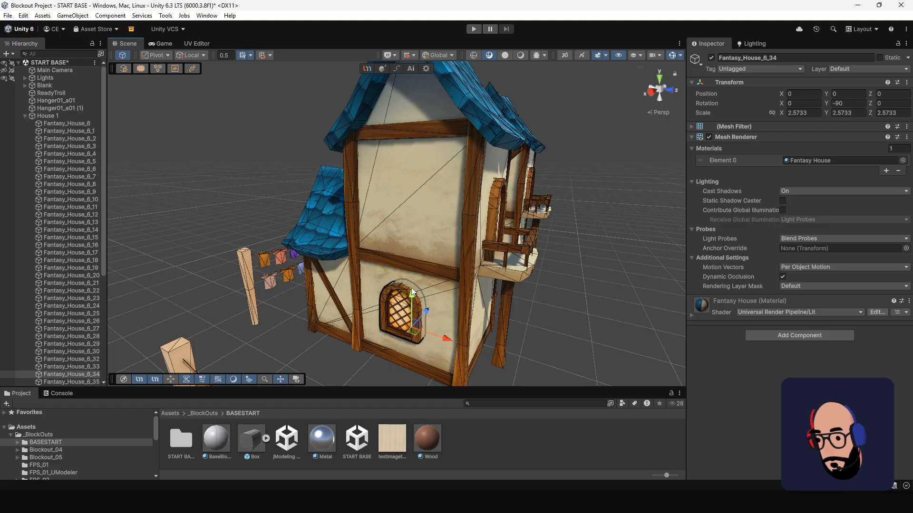
left_click_drag(412, 302, 409, 192)
key("f")
left_click_drag(475, 233, 529, 202, "alt")
scroll(476, 313, "down", 5)
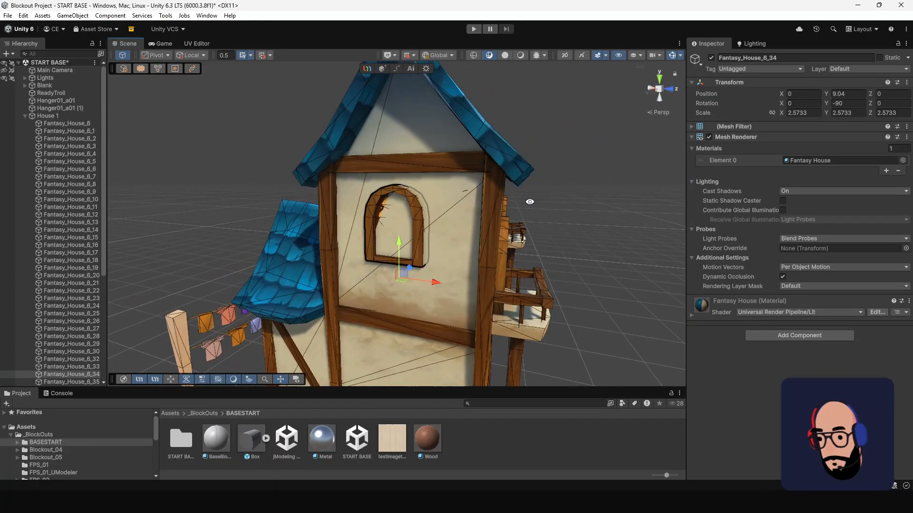
Step: Set the arched window frame's pivot to Center with the Pivot Tool, and close the tool
left_click_drag(449, 245, 435, 247, "alt")
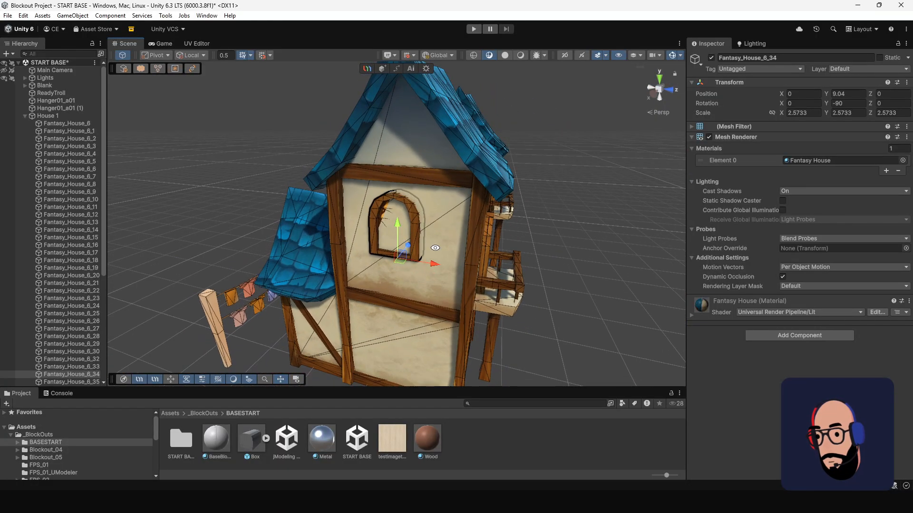
left_click(175, 68)
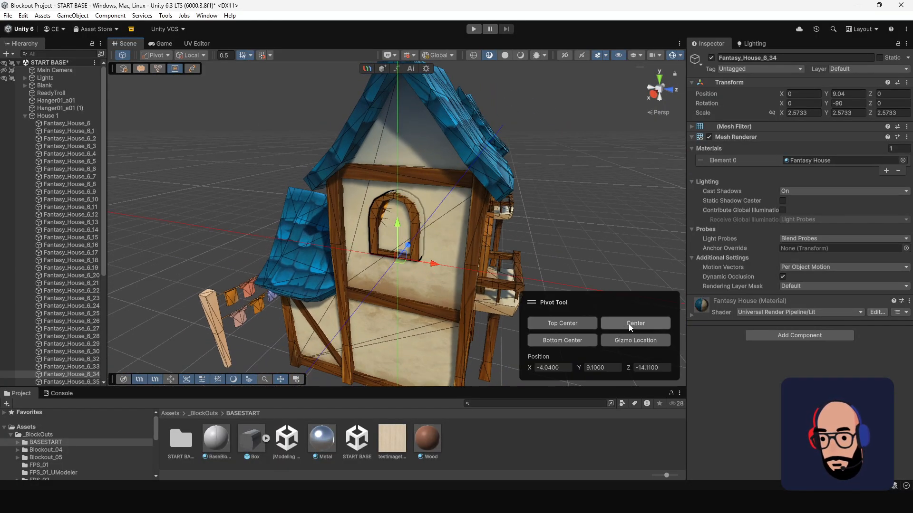
left_click(634, 326)
left_click(179, 73)
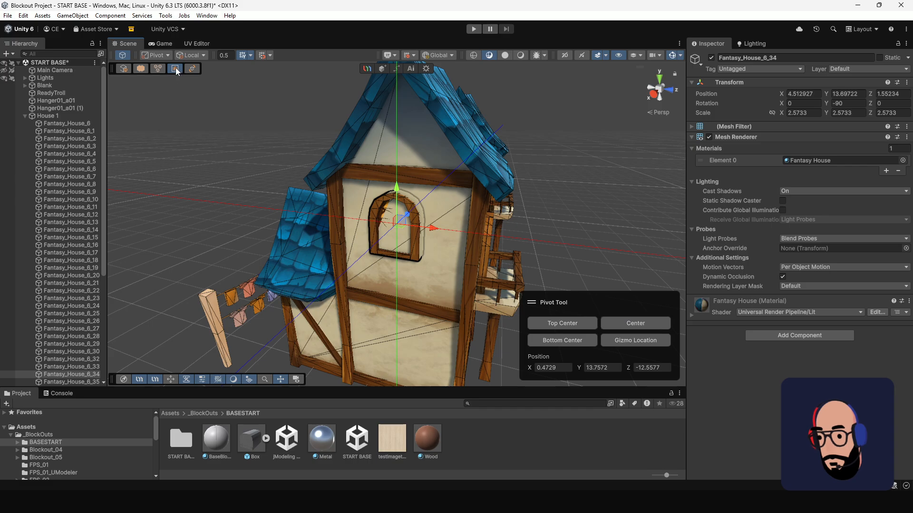
Step: Push the arched window frame outward from the upper side wall, to about X 5.06
left_click_drag(468, 257, 427, 258, "alt")
left_click_drag(412, 218, 461, 270)
middle_click_drag(461, 271, 398, 221, "alt")
right_click_drag(398, 221, 366, 197, "alt")
Step: Set the pivot of the wooden door above the front steps to Bottom Center with the Pivot Tool, and close the tool
left_click_drag(637, 252, 432, 266, "alt")
left_click_drag(566, 275, 682, 285, "alt")
left_click_drag(328, 283, 473, 258, "alt")
right_click_drag(472, 259, 430, 214, "alt")
left_click_drag(431, 214, 380, 229, "alt")
left_click_drag(509, 259, 388, 248, "alt")
left_click_drag(556, 260, 490, 221, "alt")
left_click(444, 245)
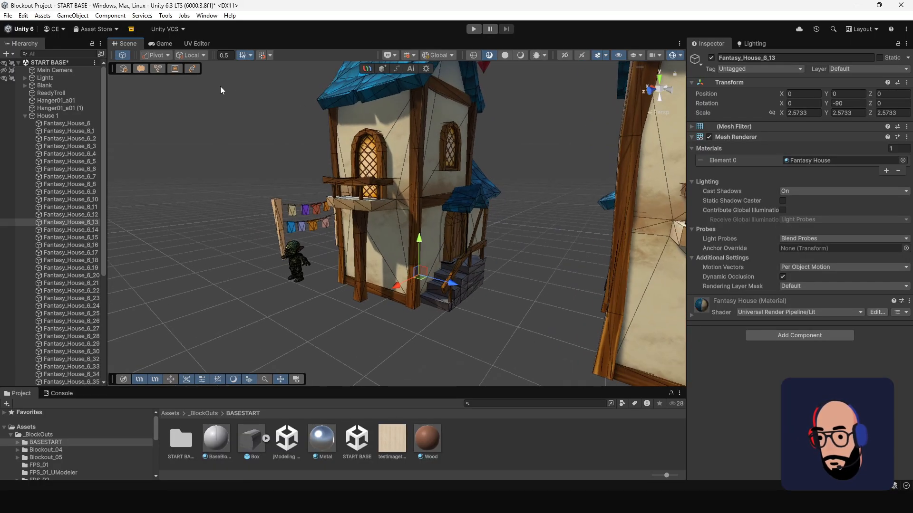
left_click(174, 69)
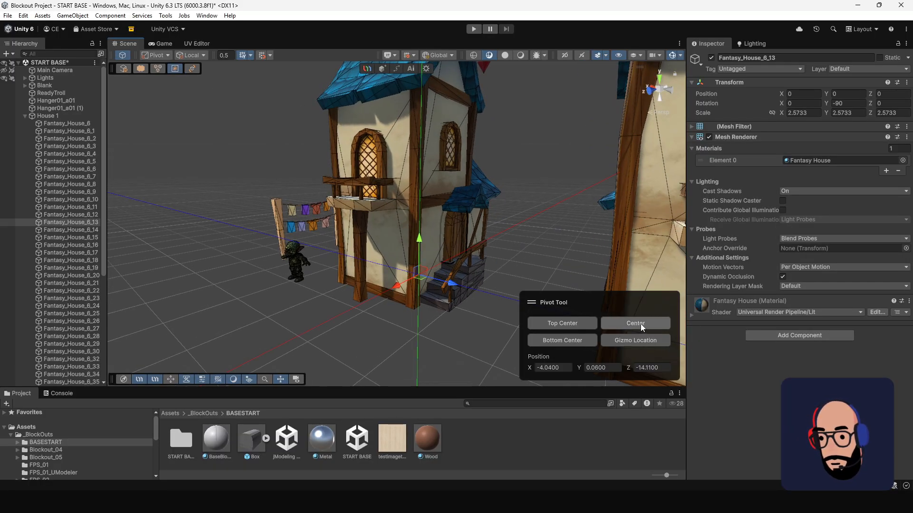
left_click(579, 341)
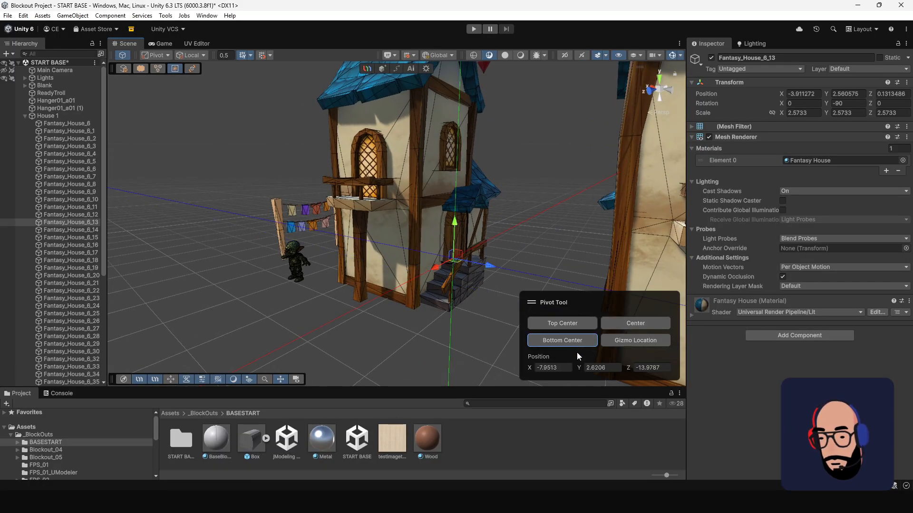
left_click(175, 70)
Step: Duplicate the wooden door and move the copy across to the house's side wall, at about X 6.39
left_click_drag(342, 250, 401, 250, "alt")
key("ctrl+d")
left_click_drag(328, 257, 413, 235, "alt")
scroll(414, 235, "up", 5)
Step: Rotate the door copy to 90 on Y and set it into the lower side wall at ground level, about X 4.44, Y -0.02
key("e")
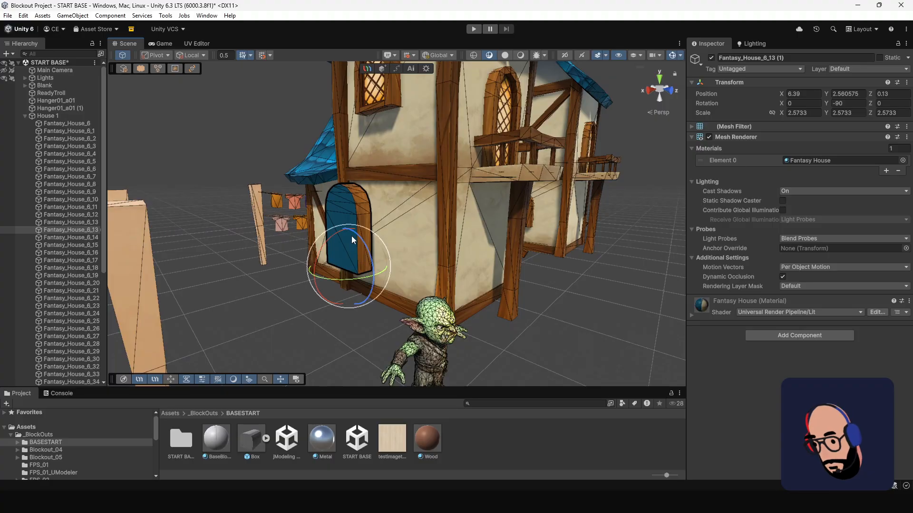
mouse_move(348, 277)
left_mouse_down()
mouse_move(285, 274)
mouse_move(360, 287)
left_mouse_up()
key("w")
left_click_drag(359, 244, 360, 286)
left_click_drag(339, 329, 361, 319)
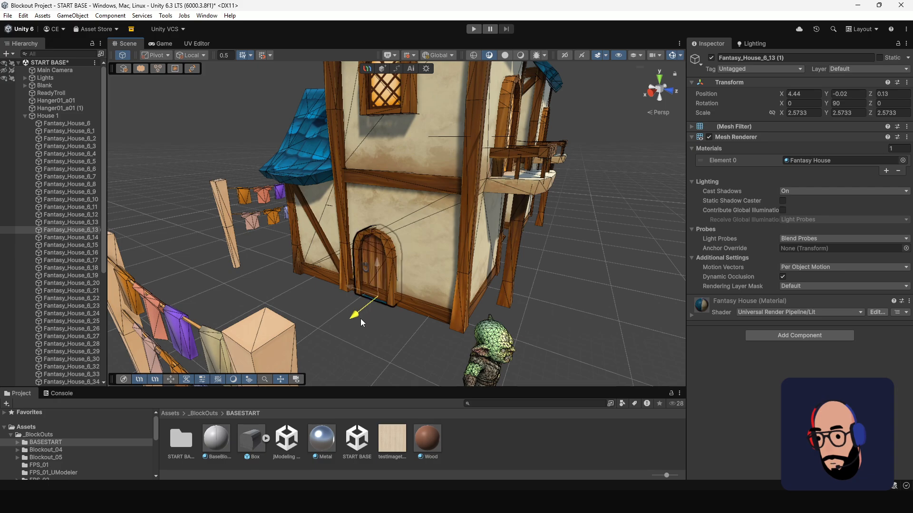
left_click_drag(364, 298, 462, 191)
Step: Lower the arched window slightly on the upper side wall above the new door
left_click(538, 317)
left_click(396, 133)
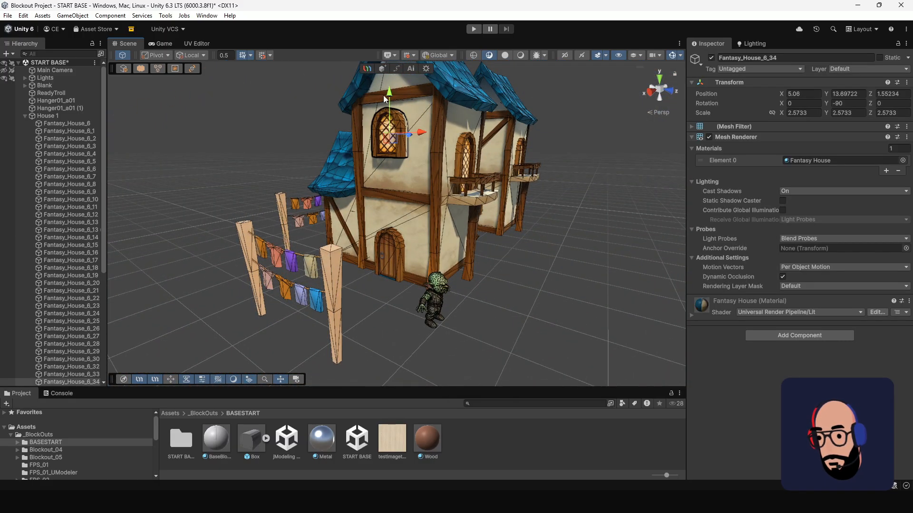
left_click_drag(388, 99, 311, 253)
Step: Delete the salmon shirt from the upper line and the orange shirt from the lower line of the front clothesline
left_click_drag(442, 267, 362, 271, "alt")
left_click(359, 250)
scroll(386, 273, "down", 2)
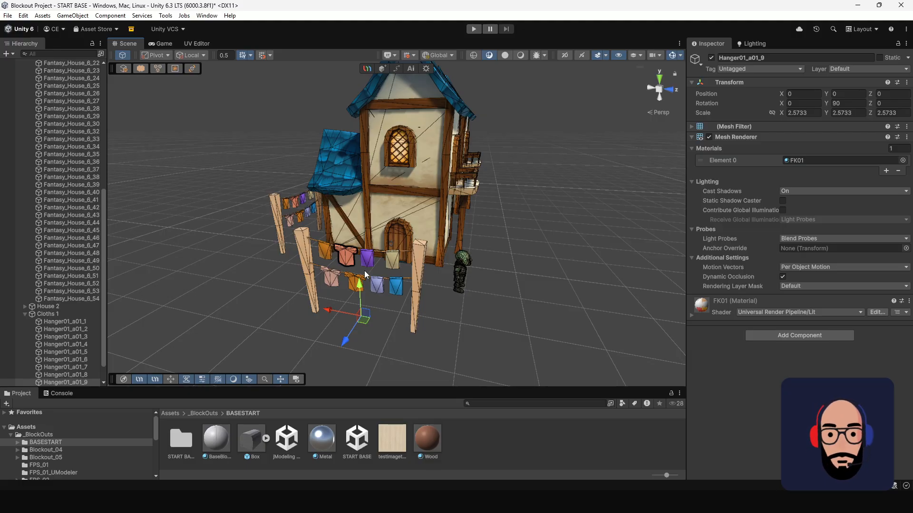
scroll(359, 255, "up", 5)
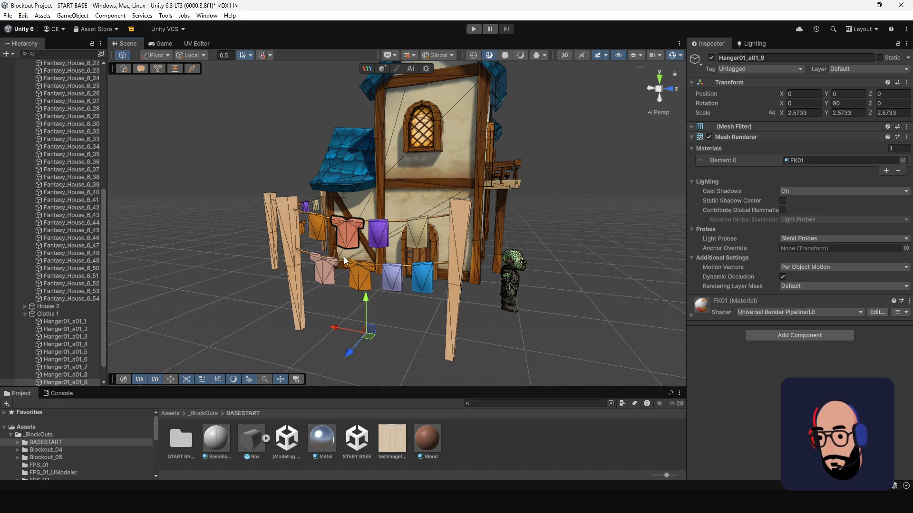
key("Delete")
left_click(361, 275)
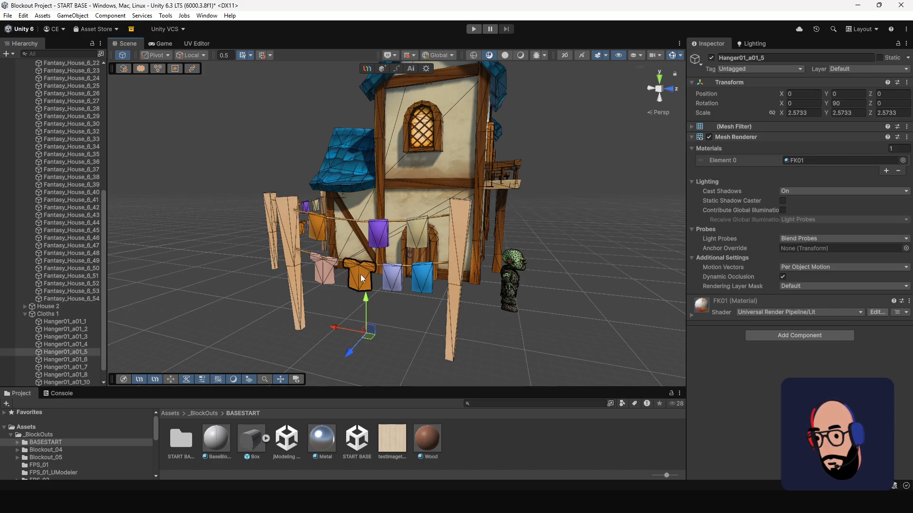
key("Delete")
Step: Set the pivot of the purple cloth on the upper line to Center with the Pivot Tool, and close the tool
left_click(378, 244)
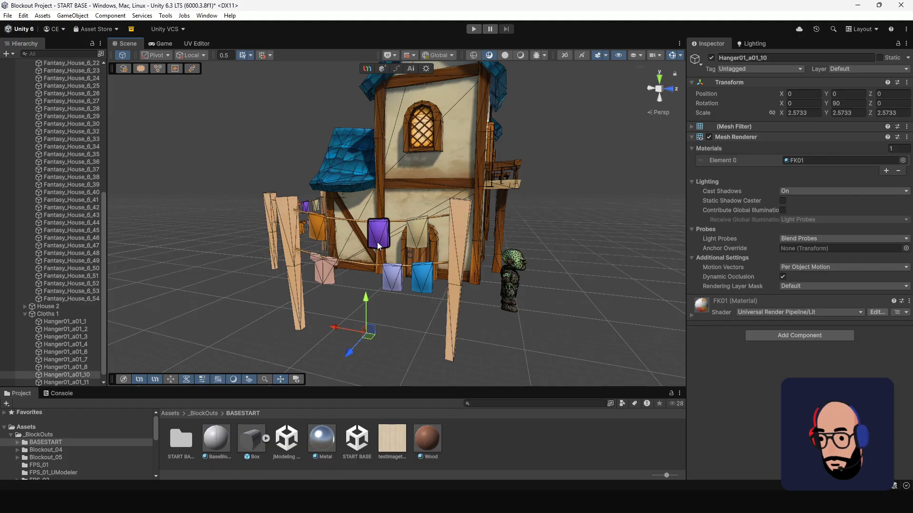
left_click_drag(375, 249, 387, 318, "alt")
middle_click_drag(387, 318, 377, 254)
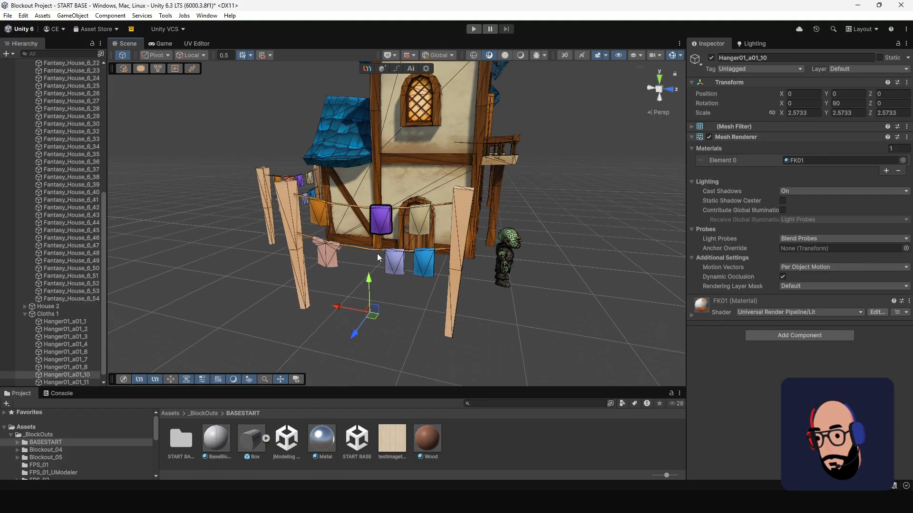
left_click(176, 69)
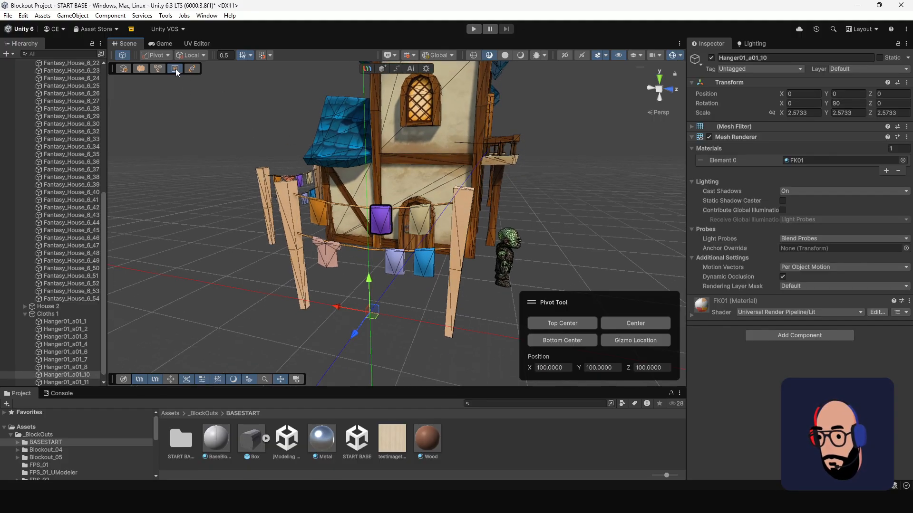
left_click(628, 323)
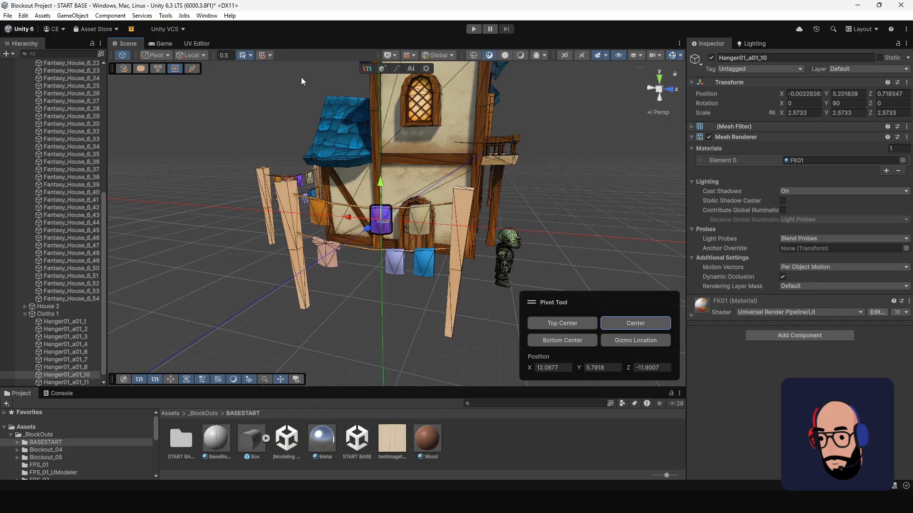
left_click(175, 68)
Step: Duplicate the purple cloth and slide the copy along the upper line into the empty gap, to about Z -1.02
key("ctrl+d")
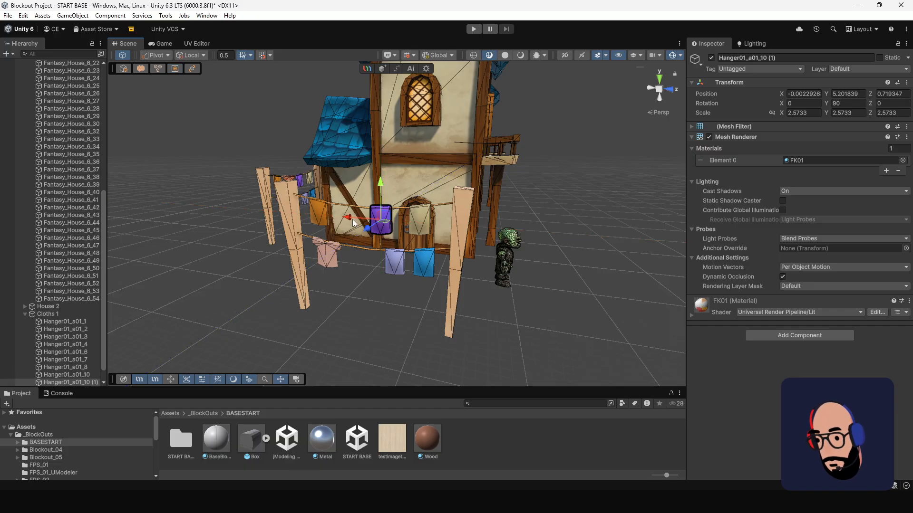
left_click_drag(352, 219, 319, 211)
key("f")
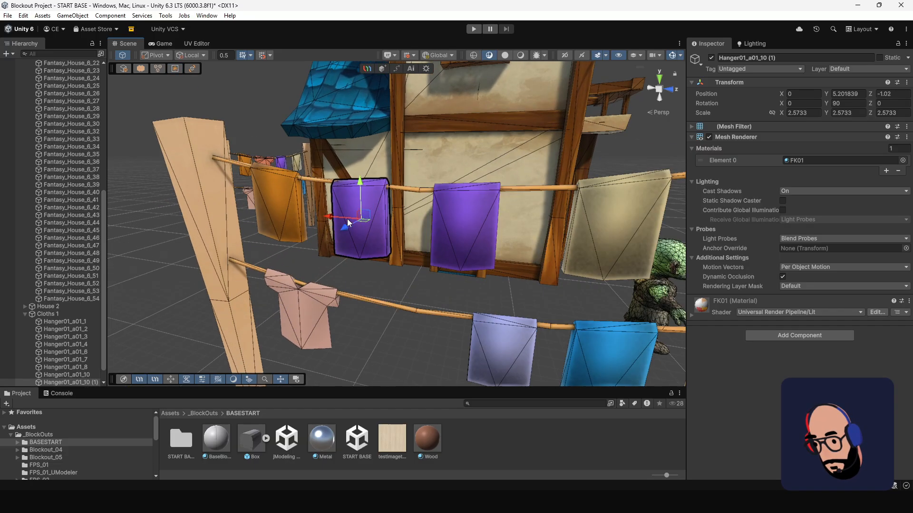
Step: Raise the pivot gizmo to the purple cloth copy's top edge, apply Gizmo Location as its pivot, and close the Pivot Tool
key("e")
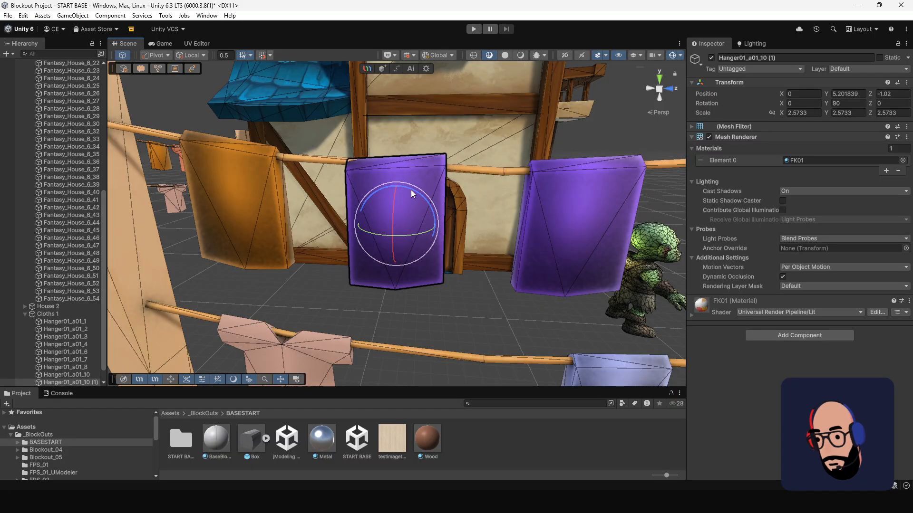
left_click_drag(420, 191, 371, 167, "alt")
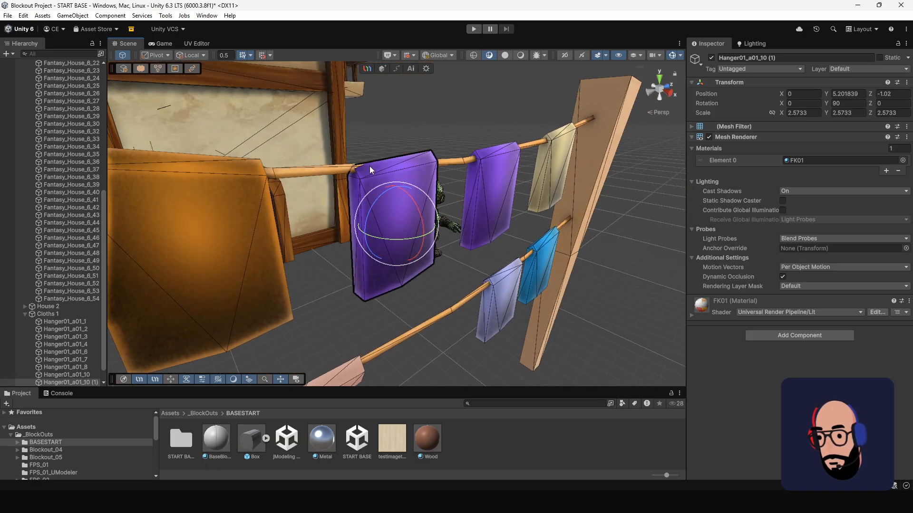
left_click(174, 68)
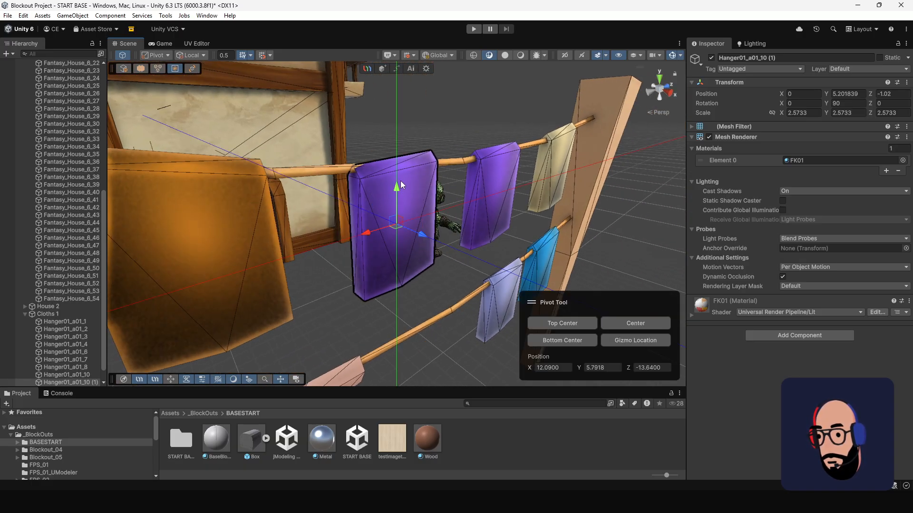
left_click_drag(396, 187, 343, 150)
left_click_drag(395, 134, 396, 129)
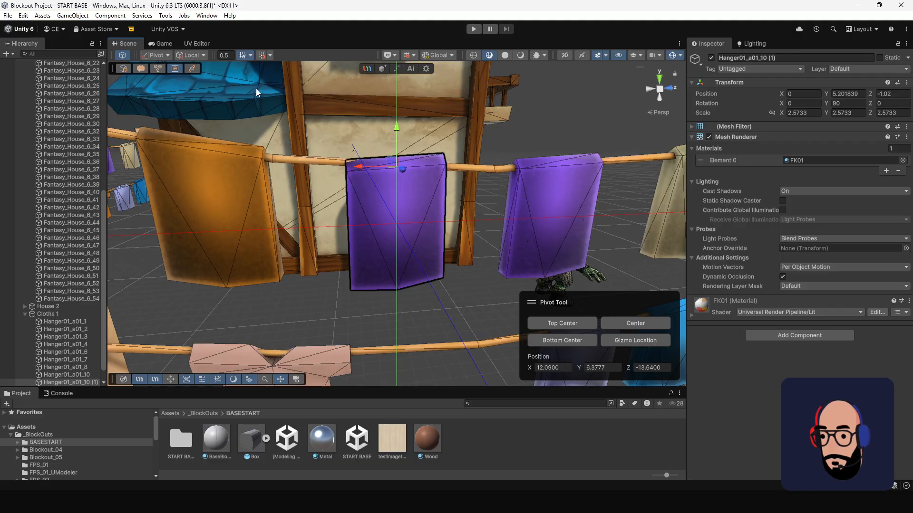
left_click(644, 340)
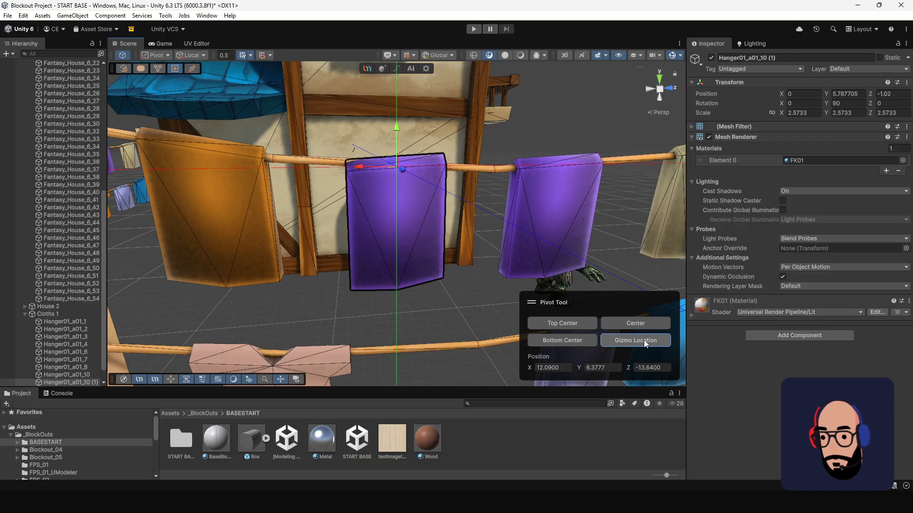
left_click_drag(644, 341, 454, 250, "alt")
left_click(174, 69)
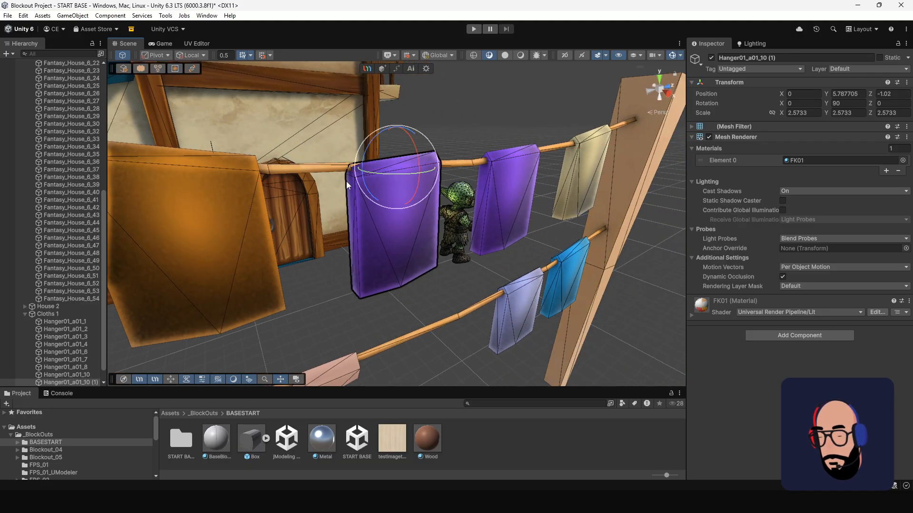
Step: Tilt the purple cloth copy about its top-edge pivot to about 3.97 on Z so it follows the line
left_click_drag(351, 187, 378, 196, "alt")
left_click_drag(408, 141, 378, 166)
key("ctrl+z")
Step: Examine the tilted purple cloth copy and the rearranged clothesline from several angles and from farther away
left_click_drag(416, 192, 595, 161, "alt")
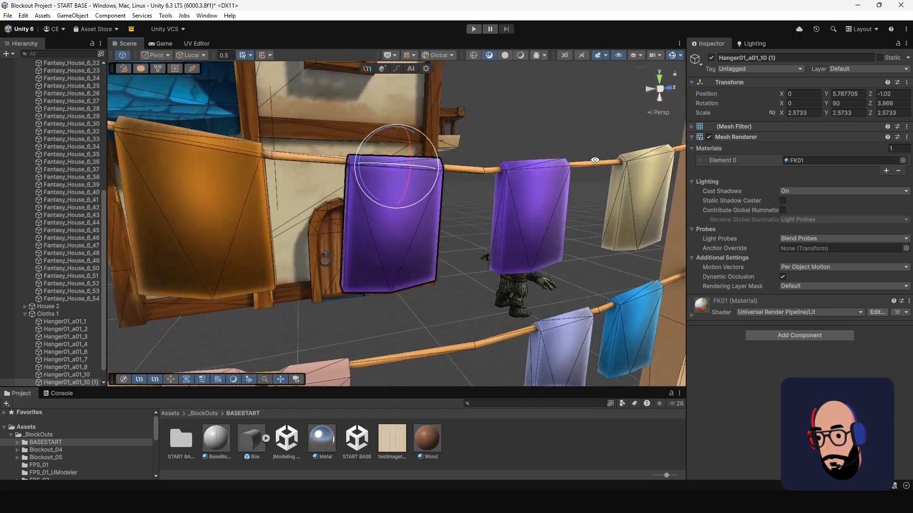
right_click_drag(595, 161, 440, 211, "alt")
left_click_drag(440, 212, 399, 199, "alt")
key("w")
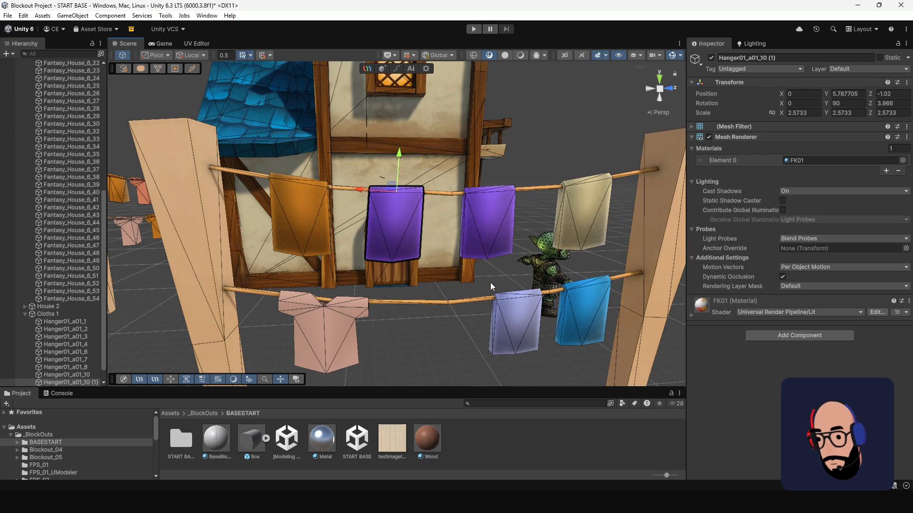
right_click_drag(490, 282, 428, 228, "alt")
left_click_drag(428, 228, 516, 204, "alt")
right_click_drag(515, 204, 476, 185, "alt")
left_click_drag(475, 186, 520, 249, "alt")
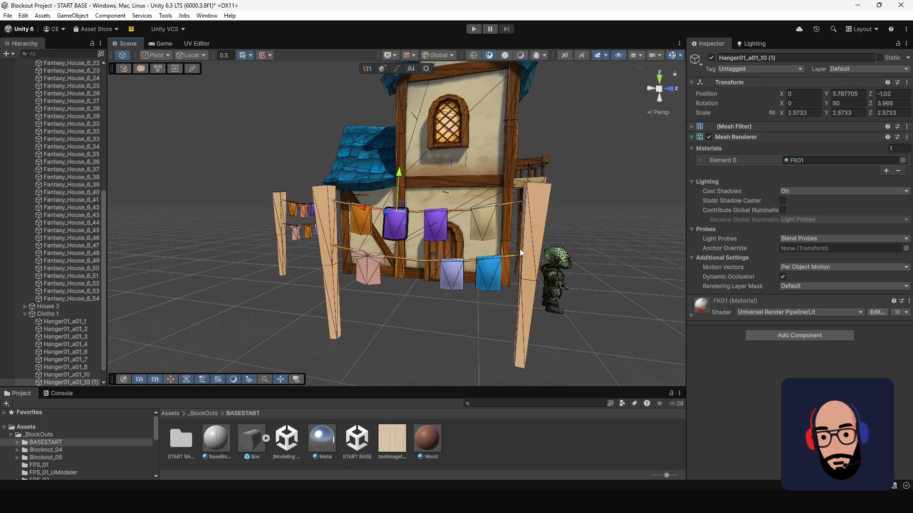